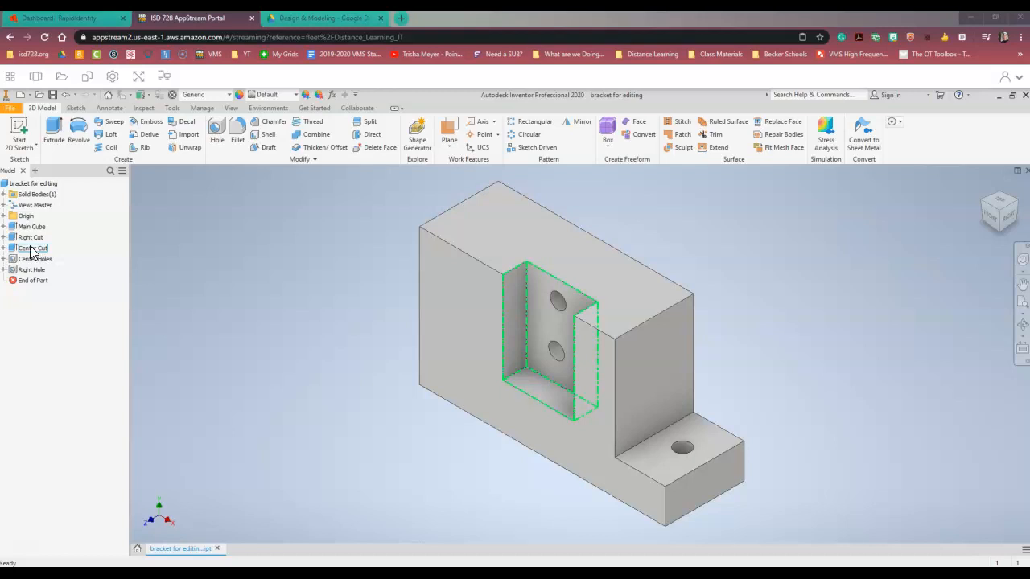
# Step: Open the Center Cut sketch for editing and set the cut's width dimension to 50 mm
pyautogui.rightClick(31, 253)
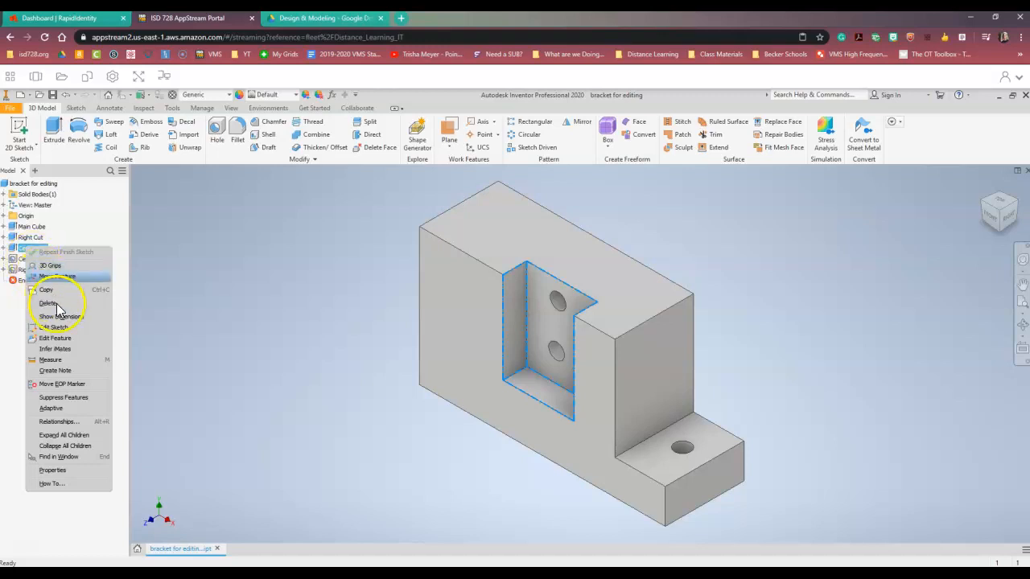
pyautogui.click(53, 328)
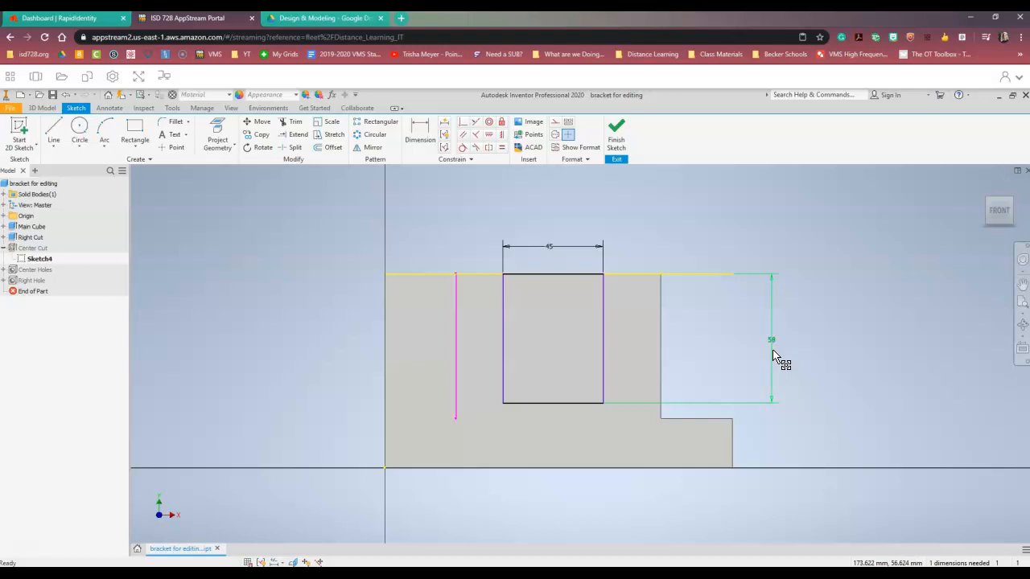
pyautogui.doubleClick(549, 249)
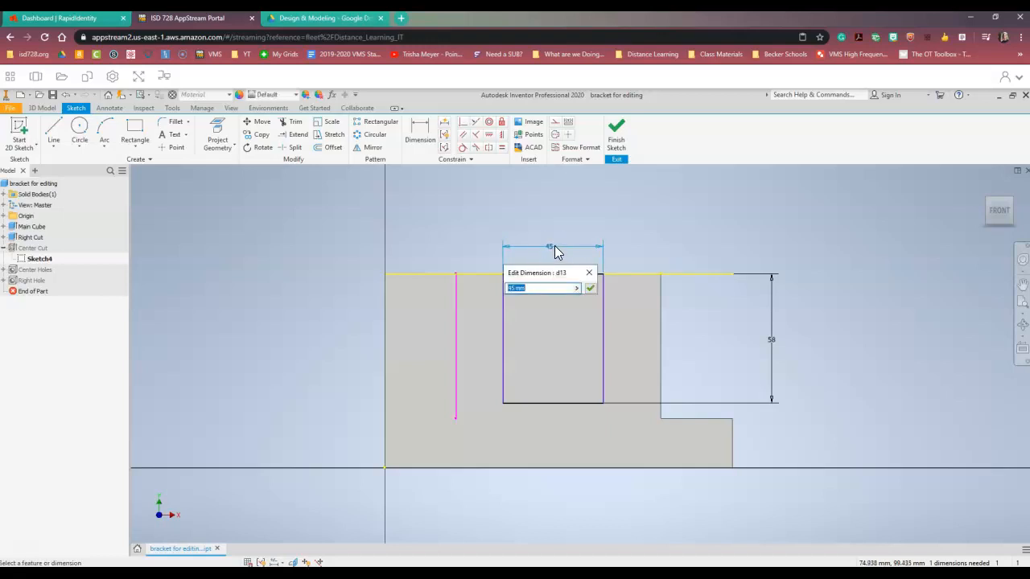
pyautogui.write('50')
pyautogui.press('Return')
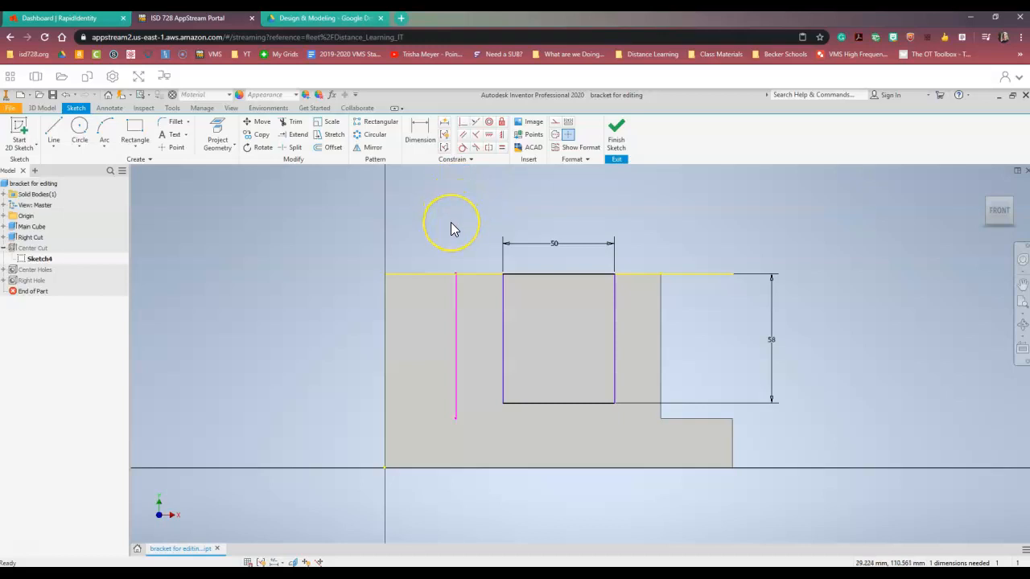
# Step: Add a 21 mm horizontal dimension between the cut's right edge and the part's vertical step edge
pyautogui.click(417, 141)
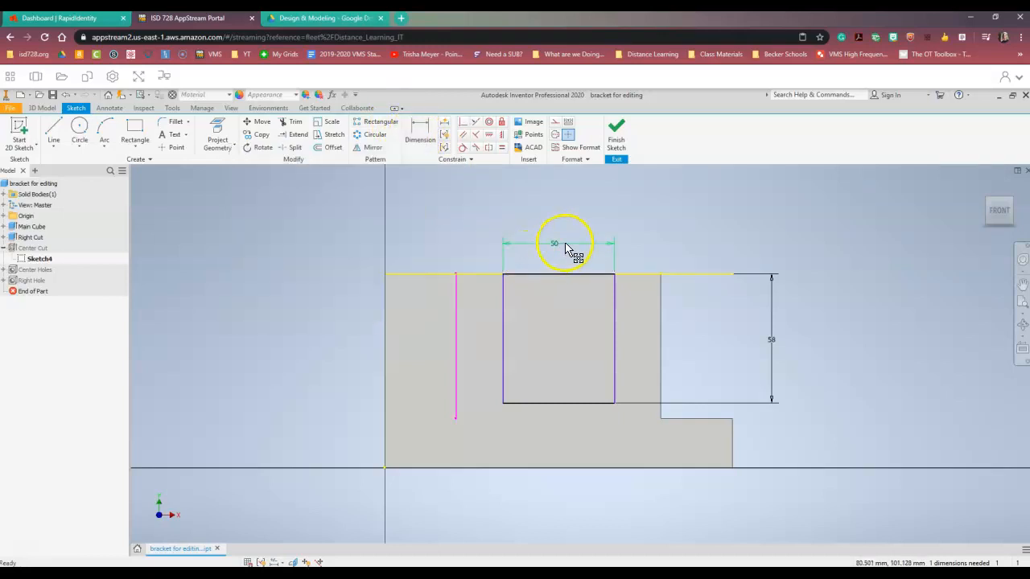
pyautogui.click(785, 345)
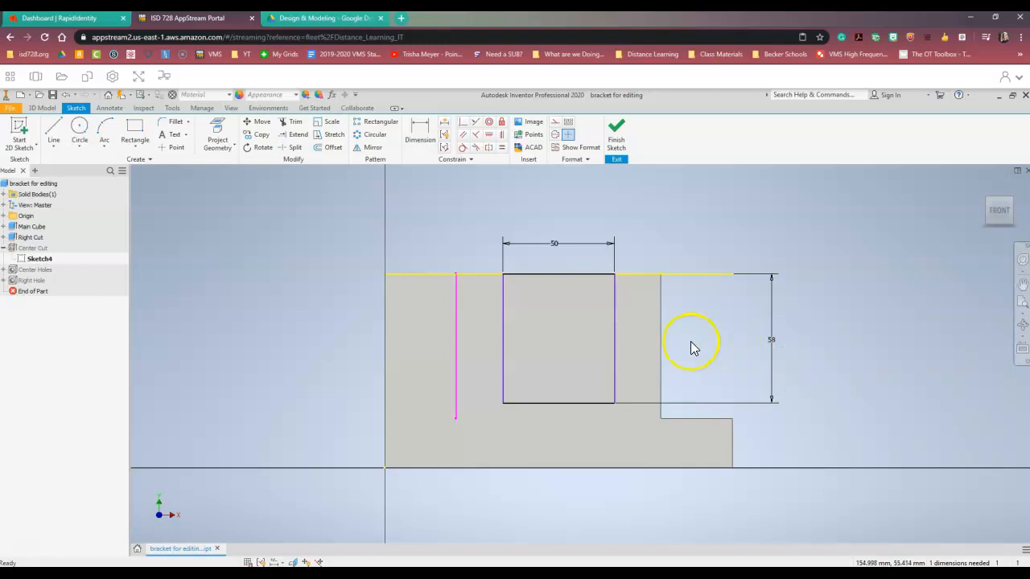
pyautogui.click(415, 135)
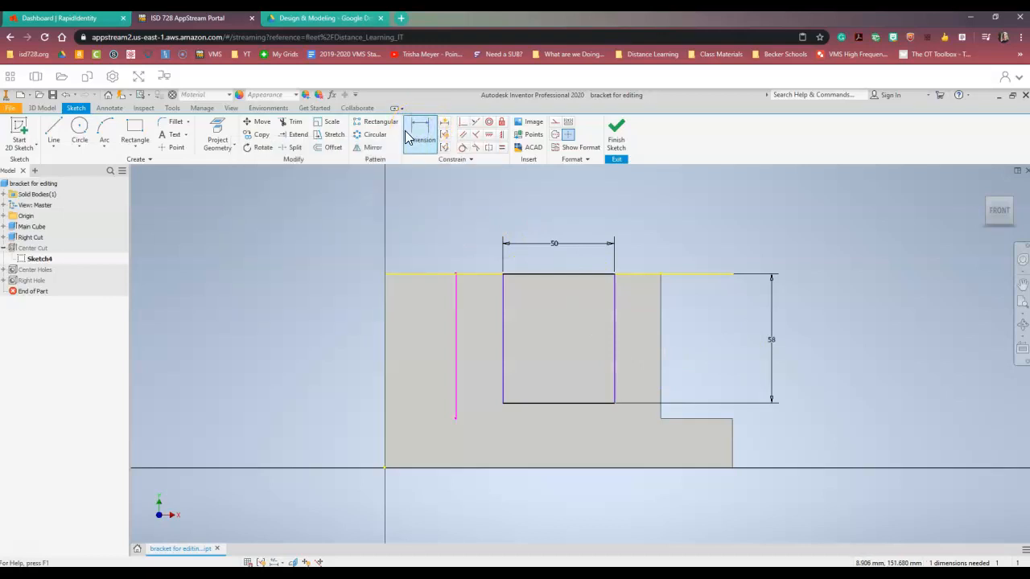
pyautogui.click(413, 136)
pyautogui.click(415, 135)
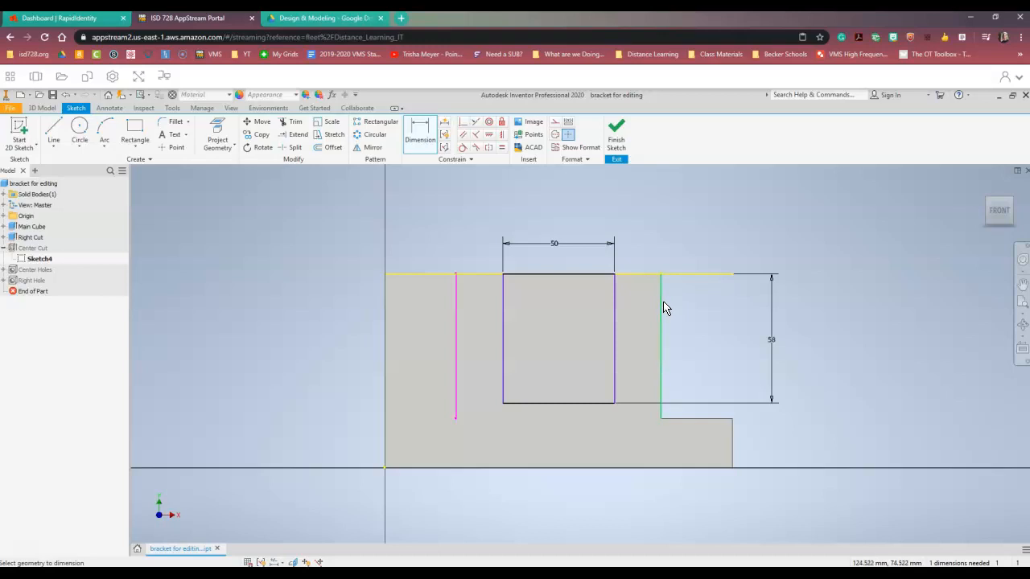
pyautogui.click(662, 300)
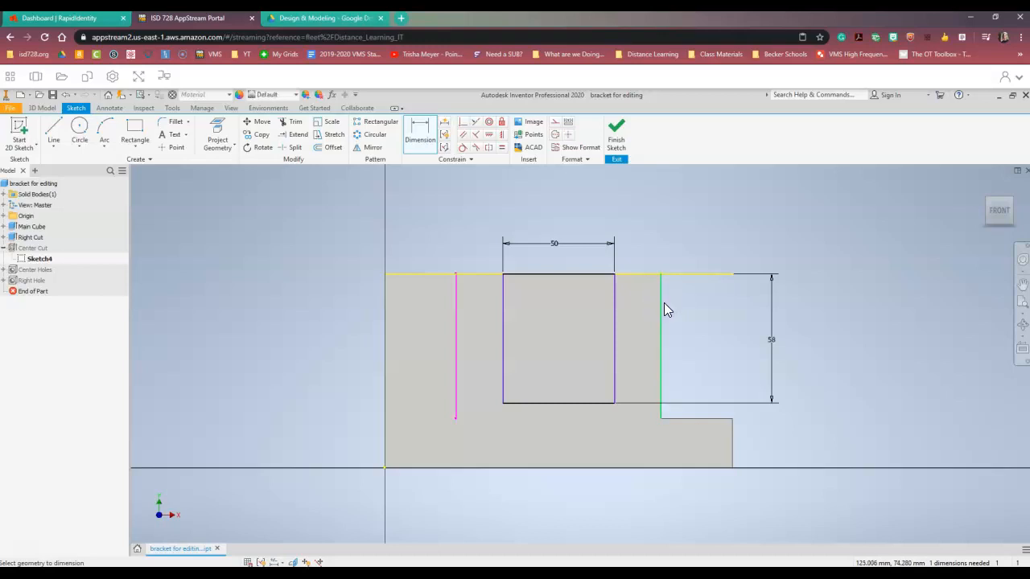
pyautogui.click(660, 294)
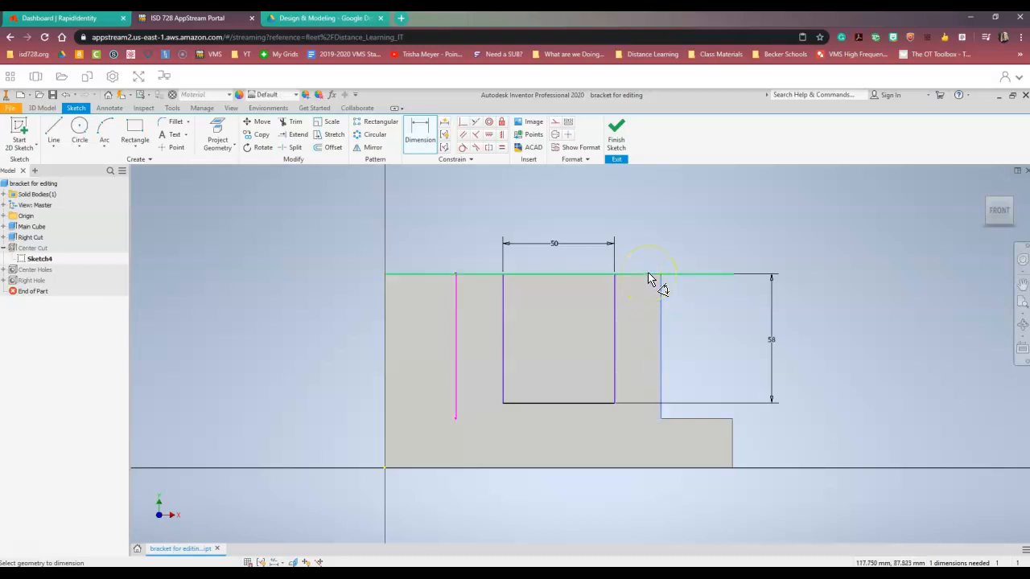
pyautogui.click(666, 316)
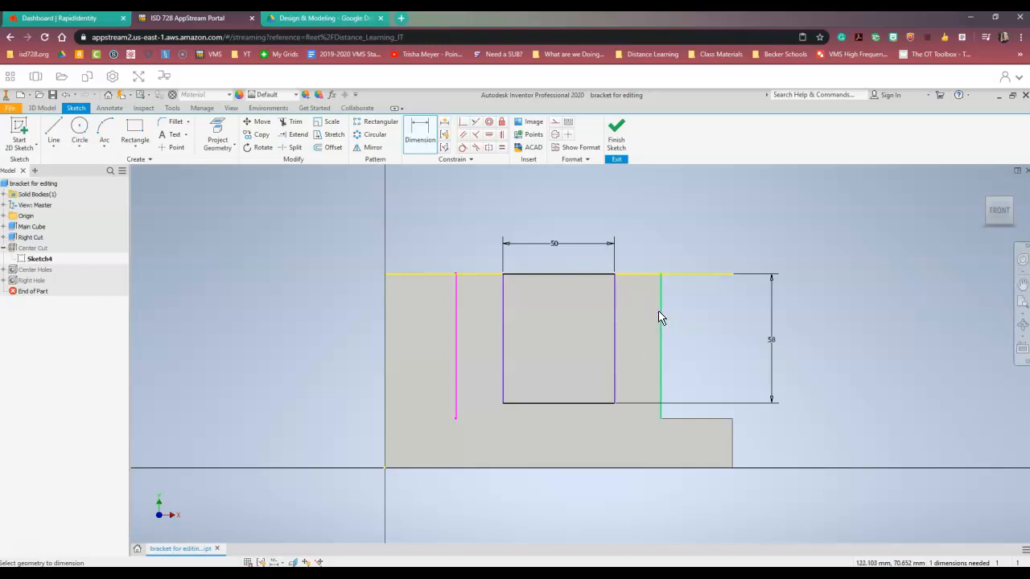
pyautogui.moveTo(660, 320); pyautogui.dragTo(614, 330)
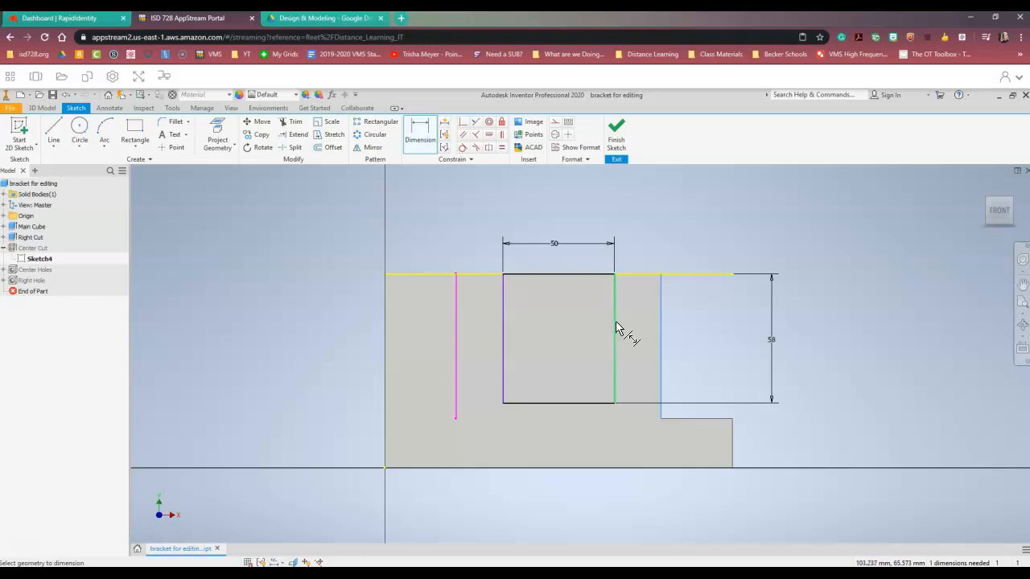
pyautogui.click(615, 326)
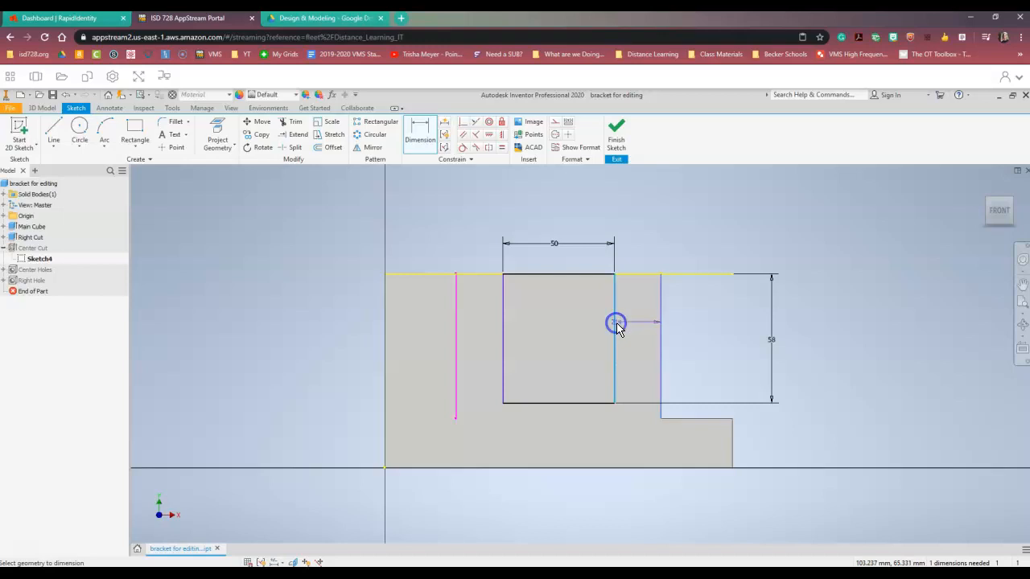
pyautogui.click(625, 329)
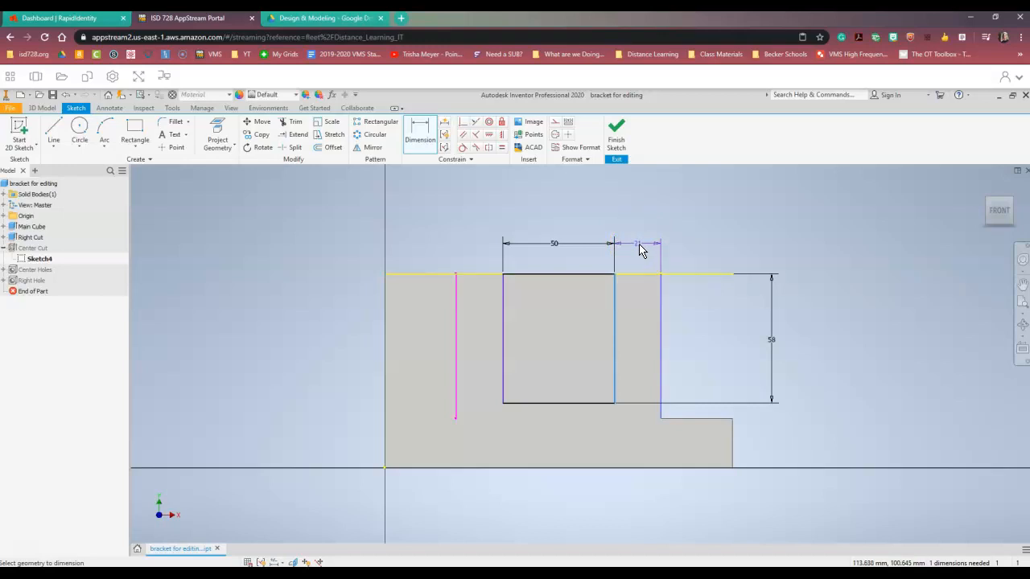
pyautogui.click(638, 246)
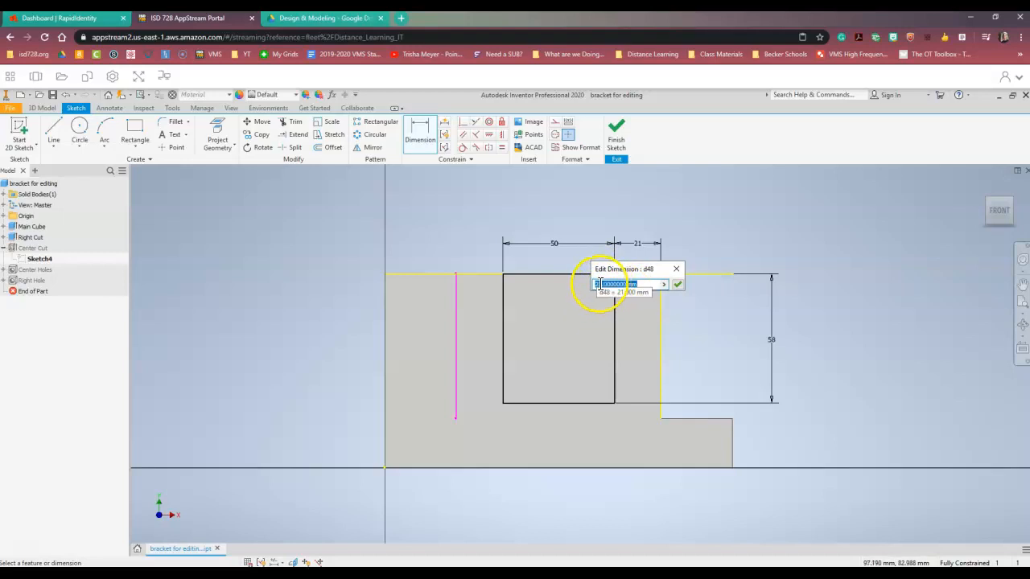
pyautogui.click(679, 287)
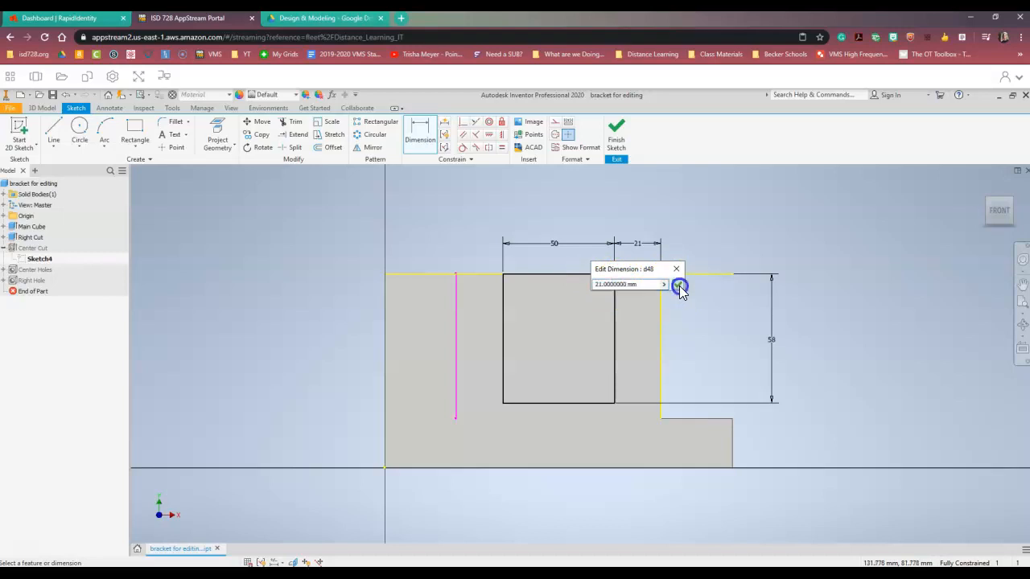
# Step: Set the gap dimension between the cut and the step edge to 20 mm
pyautogui.doubleClick(640, 247)
pyautogui.click(605, 286)
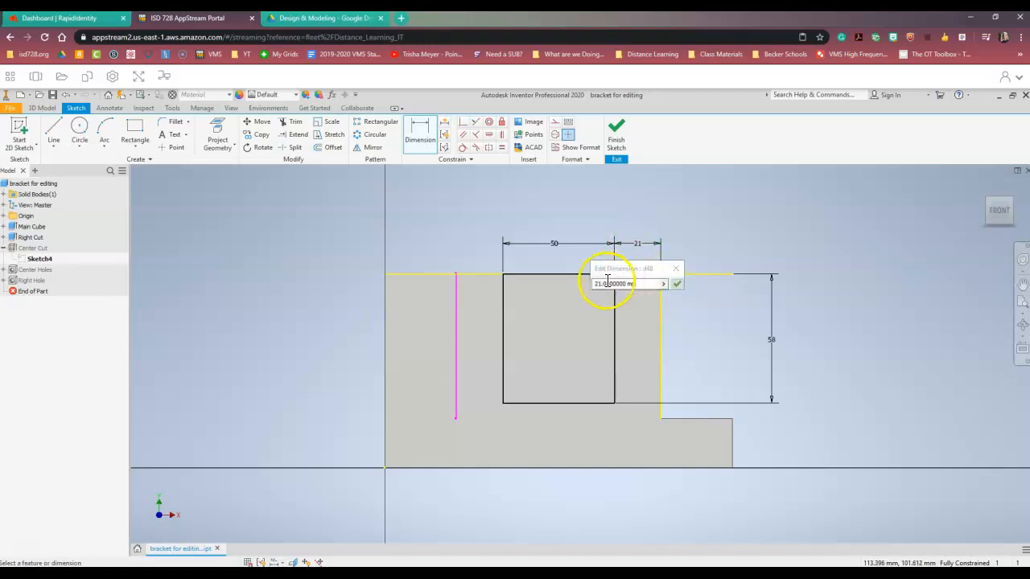
pyautogui.click(675, 284)
pyautogui.click(639, 253)
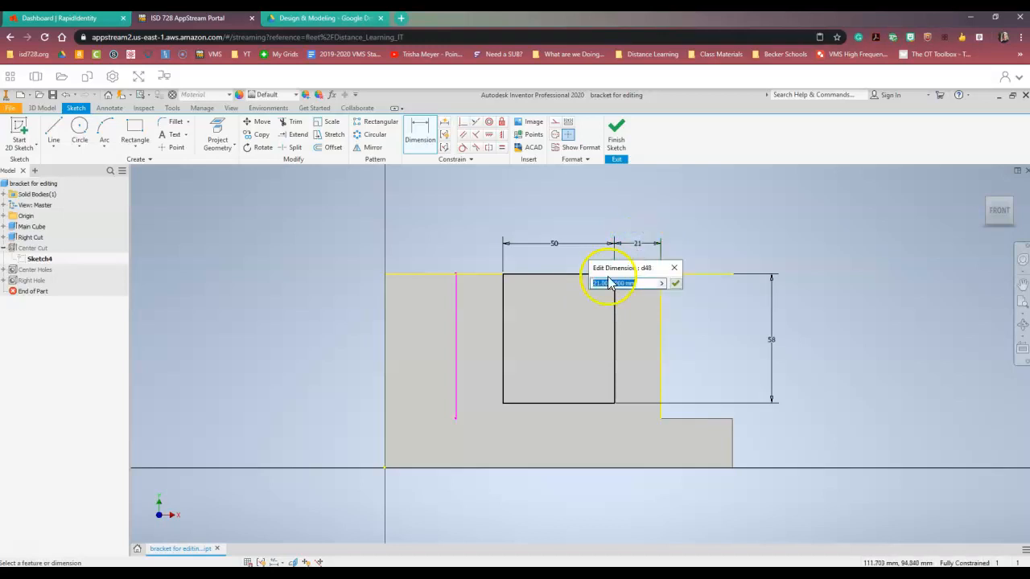
pyautogui.write('20')
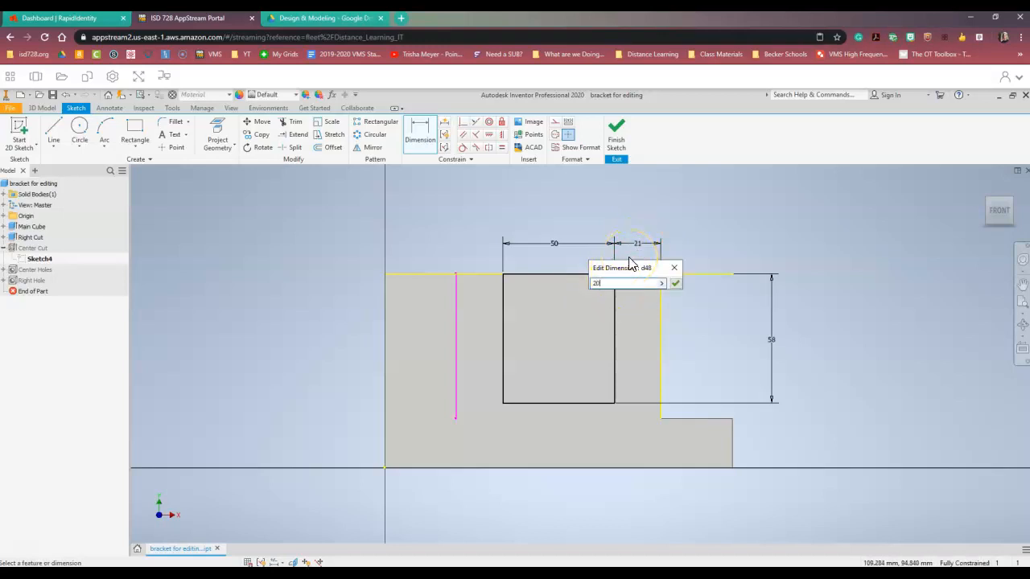
pyautogui.press('Return')
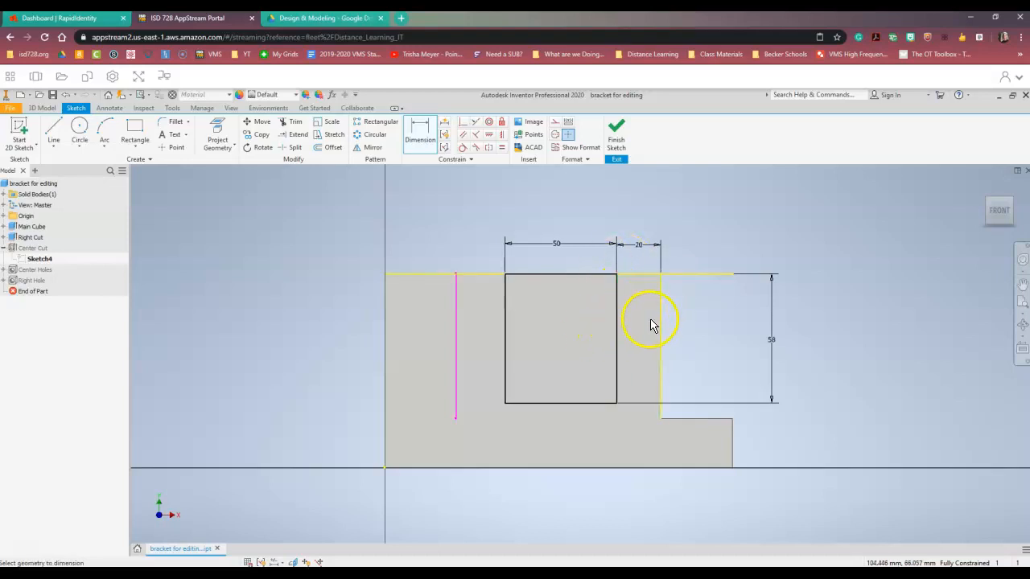
# Step: Set the gap dimension back to 21 mm and finish the sketch
pyautogui.doubleClick(639, 245)
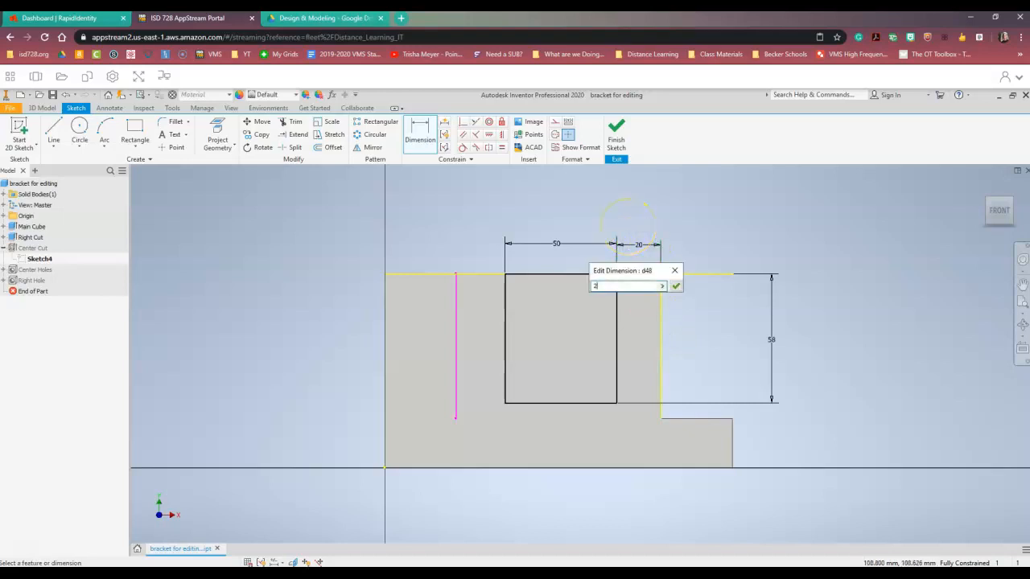
pyautogui.press('Return')
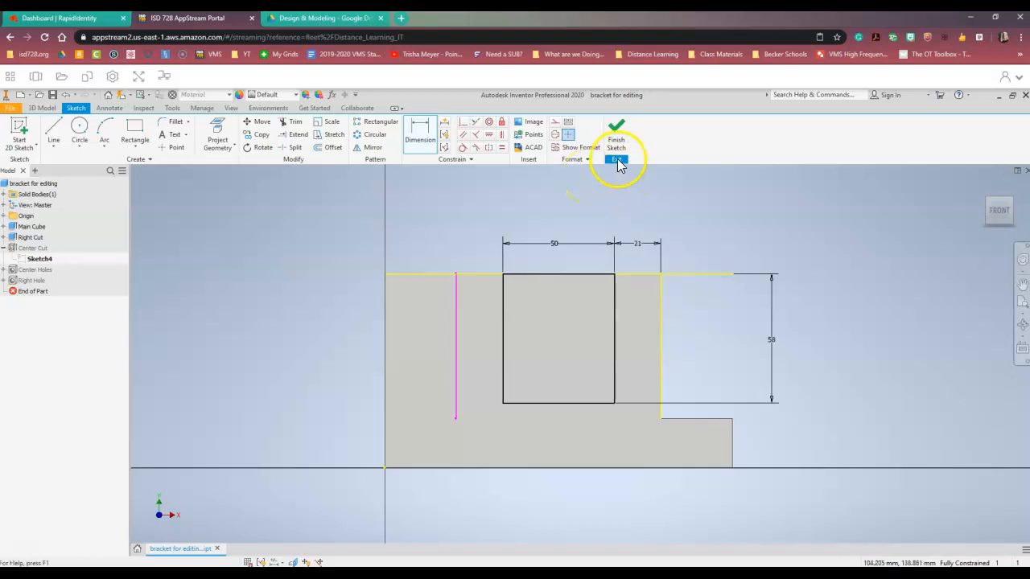
pyautogui.click(618, 130)
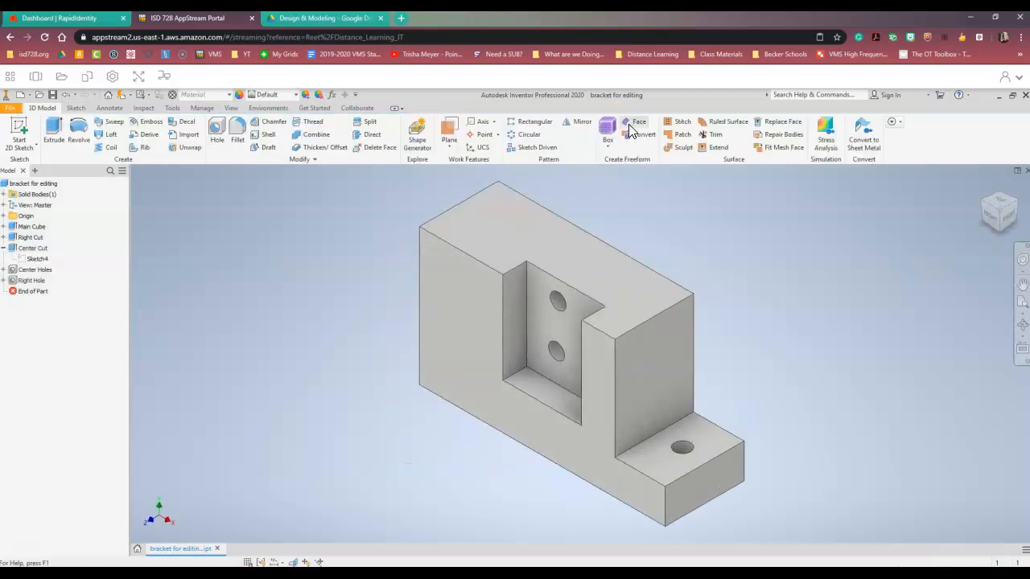
# Step: Select and inspect the back face of the center cut in the model
pyautogui.click(572, 338)
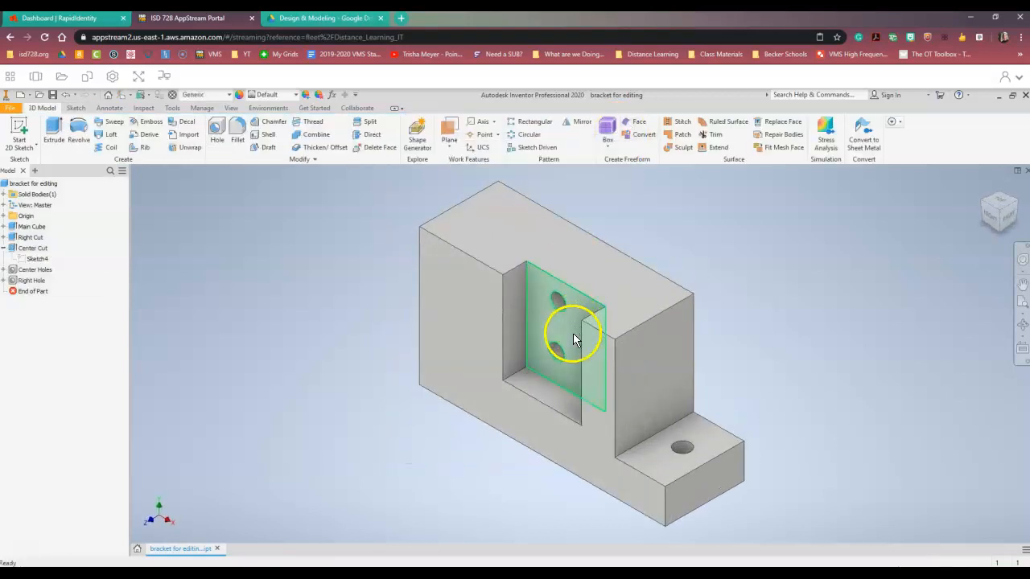
pyautogui.click(559, 349)
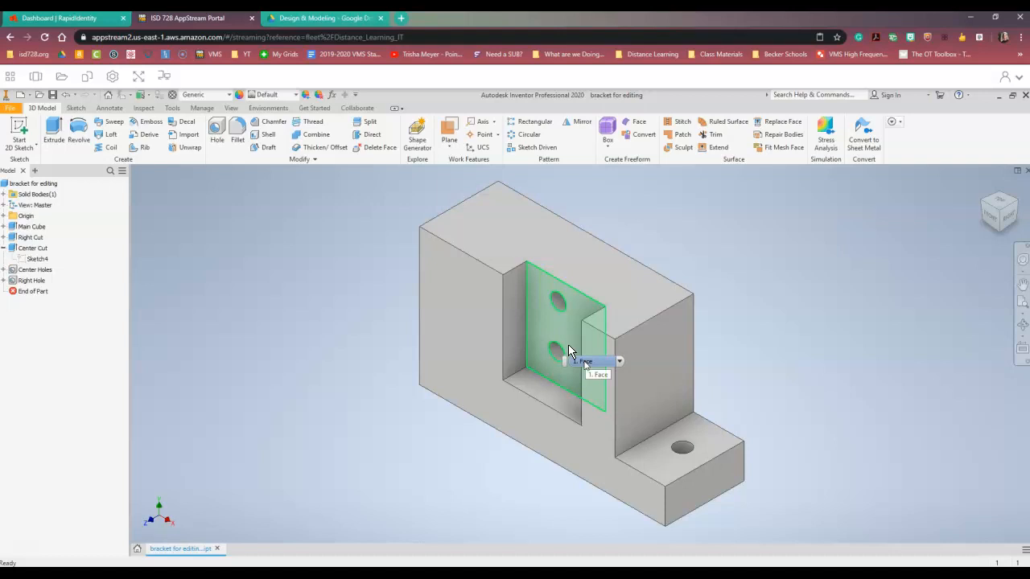
pyautogui.click(567, 330)
pyautogui.click(366, 259)
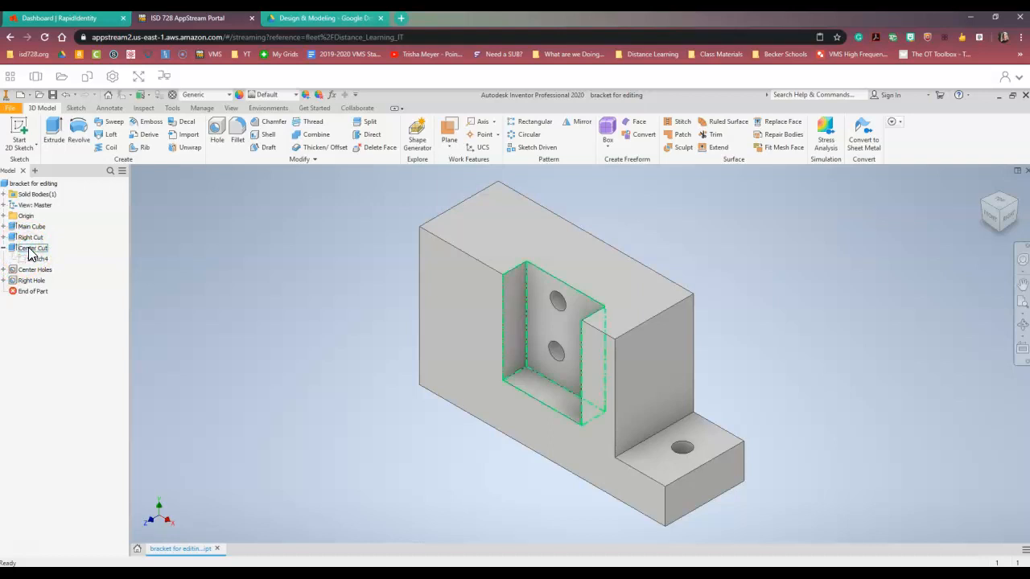
# Step: Reopen the Center Cut sketch to review its dimensions, then finish it without changes
pyautogui.rightClick(30, 254)
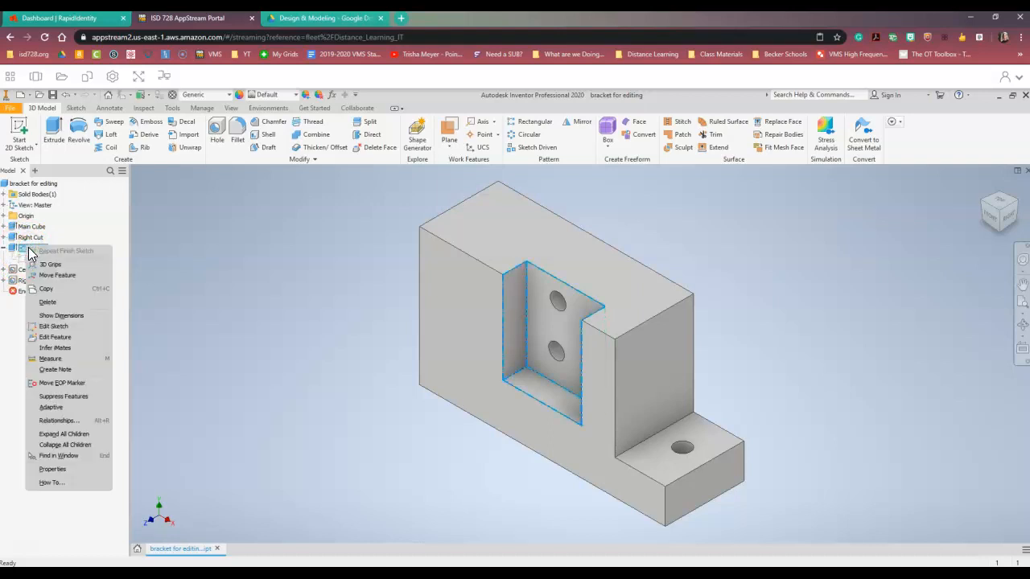
pyautogui.click(55, 326)
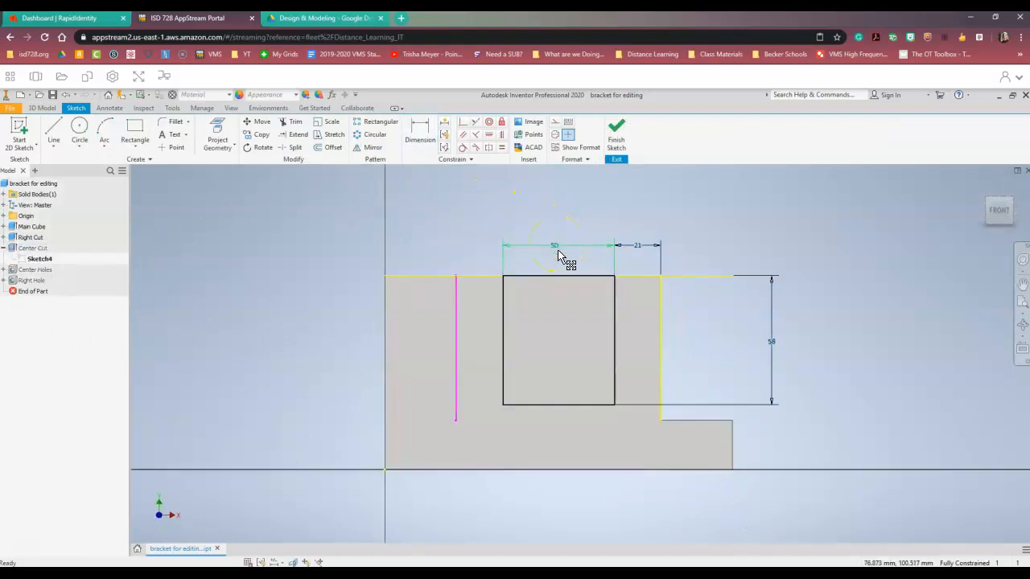
pyautogui.click(616, 132)
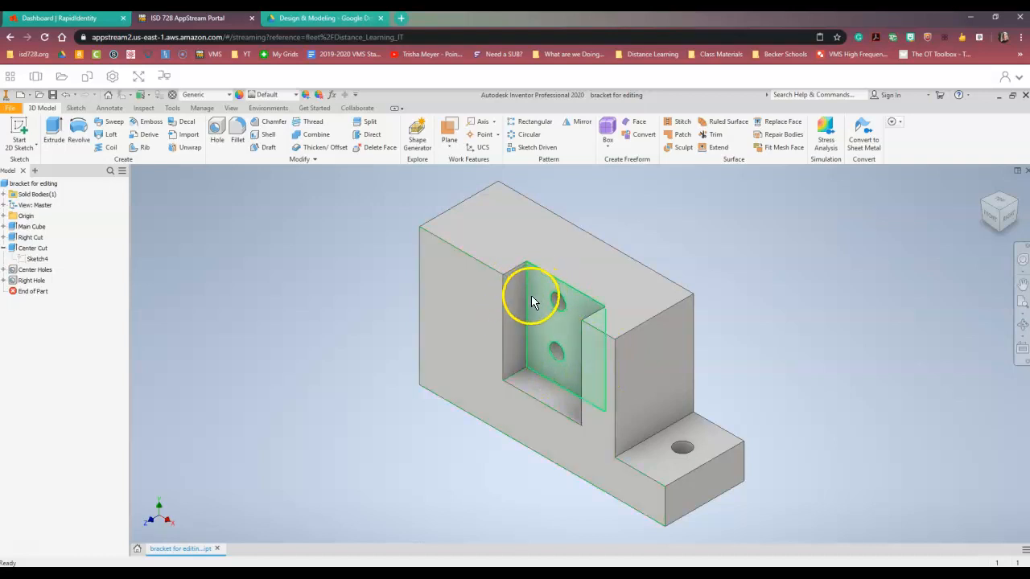
# Step: Edit the Center Cut extrusion feature and set its distance to 27 mm
pyautogui.click(29, 250)
pyautogui.rightClick(29, 251)
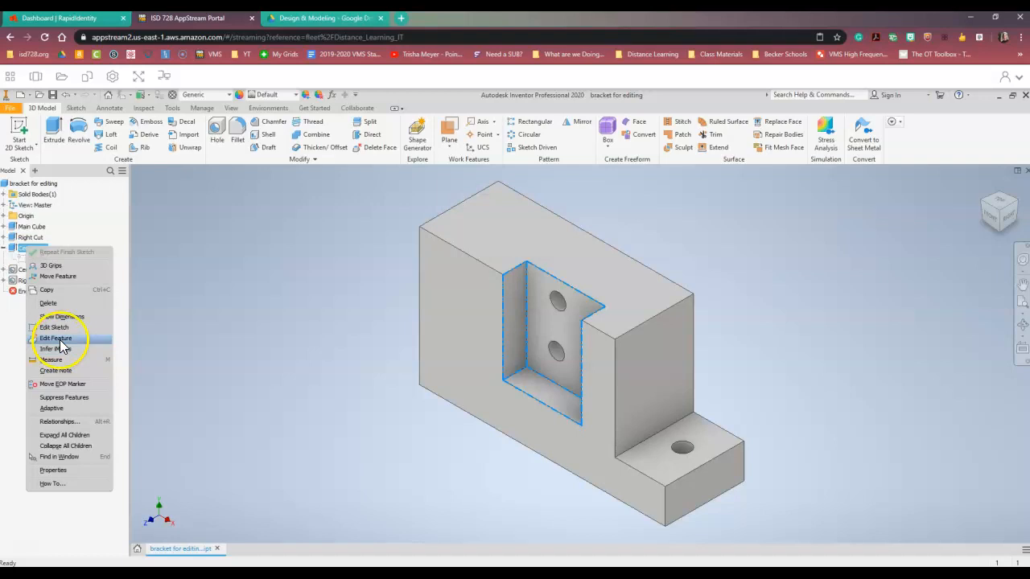
pyautogui.click(56, 337)
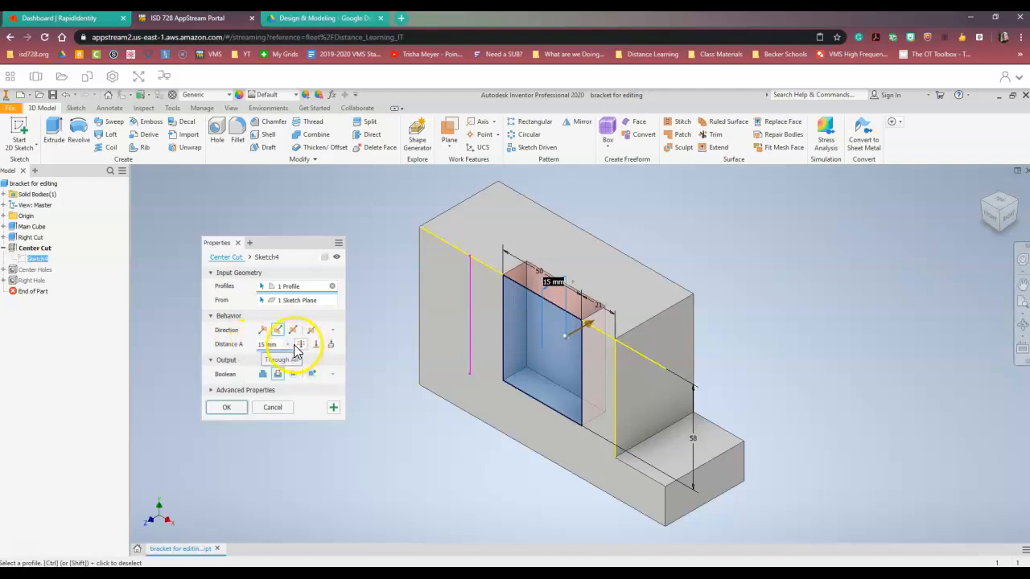
pyautogui.click(261, 343)
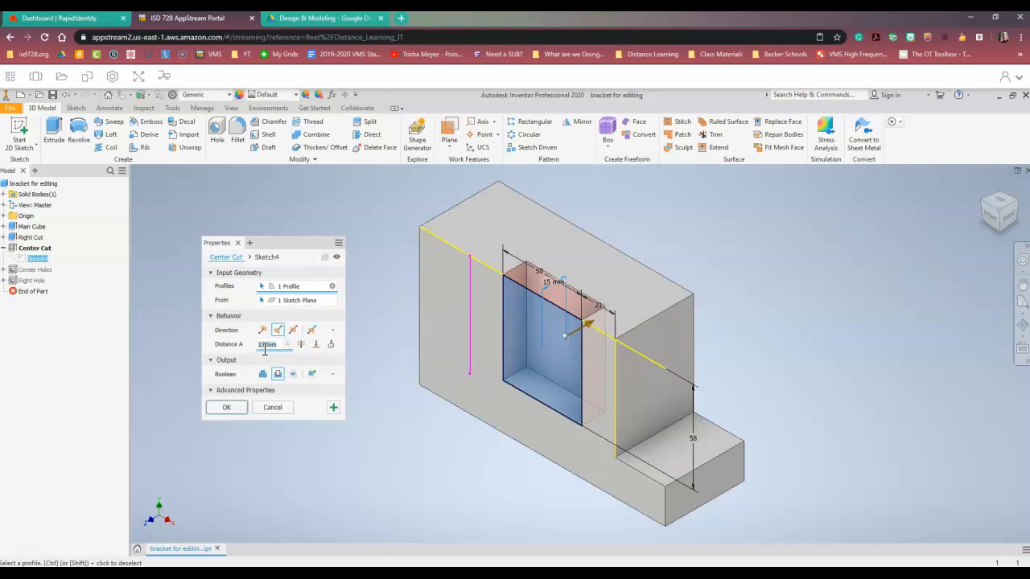
pyautogui.write('7')
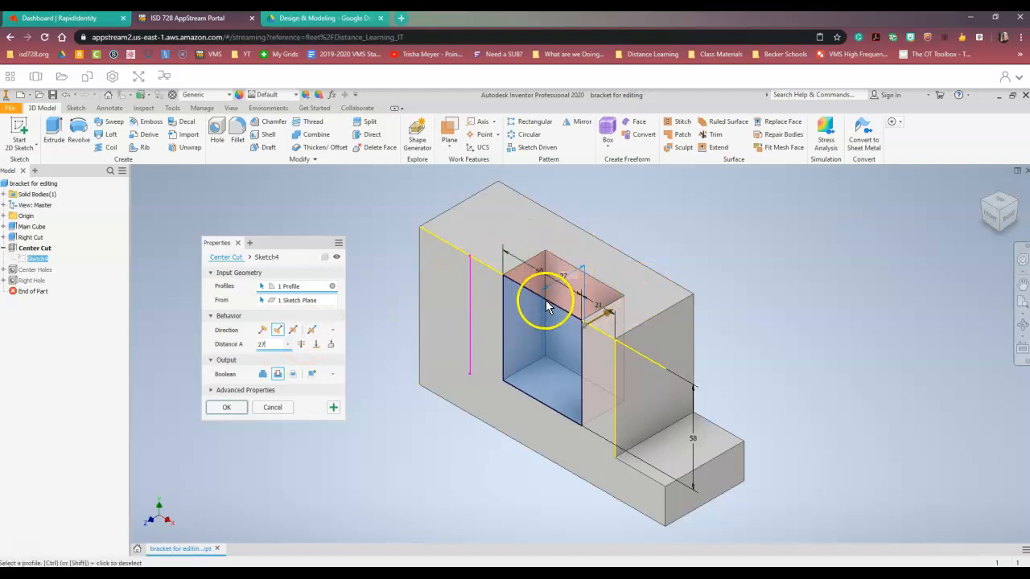
pyautogui.click(226, 408)
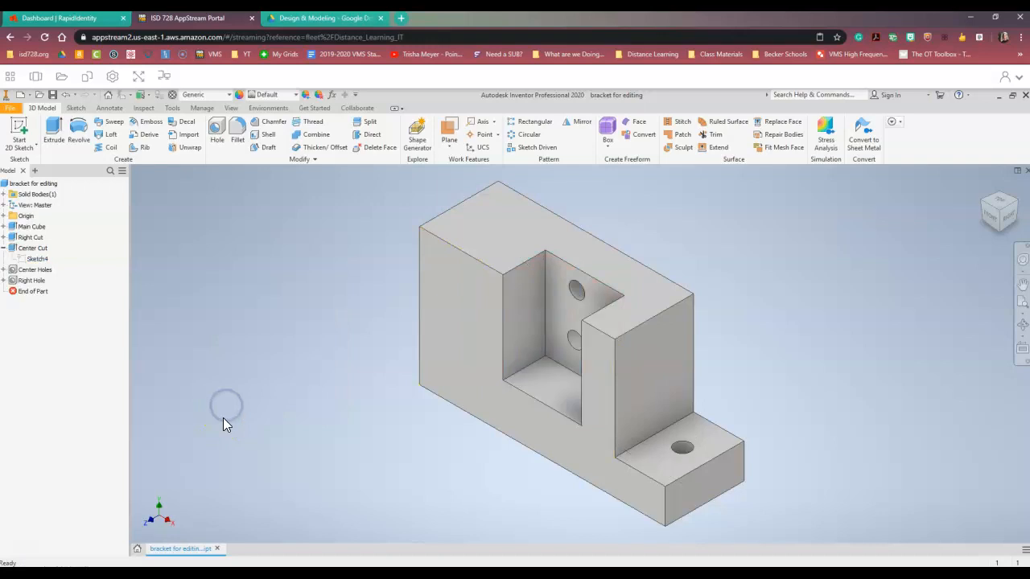